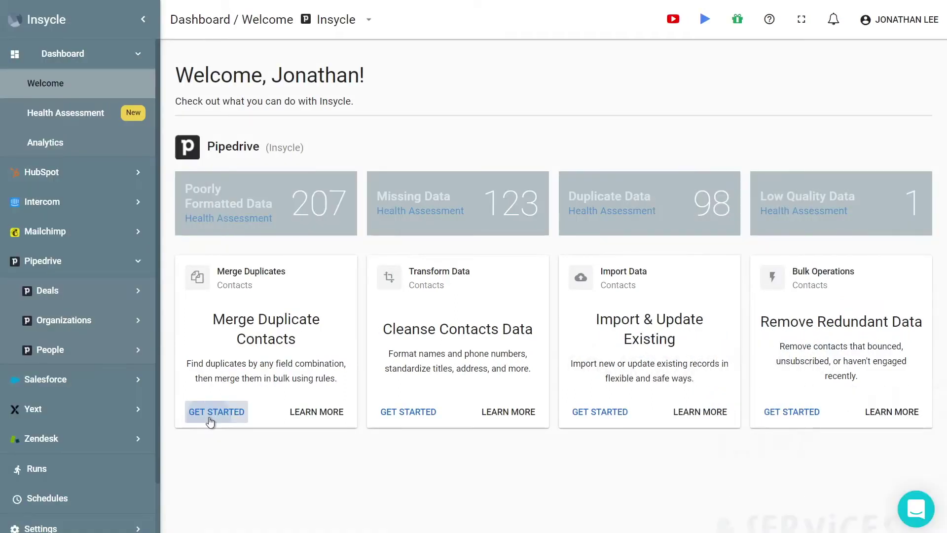
Step: Open Merge Duplicate Contacts and expand, then collapse, one contact's duplicate group
{"action": "left_click", "coordinate": [208, 417]}
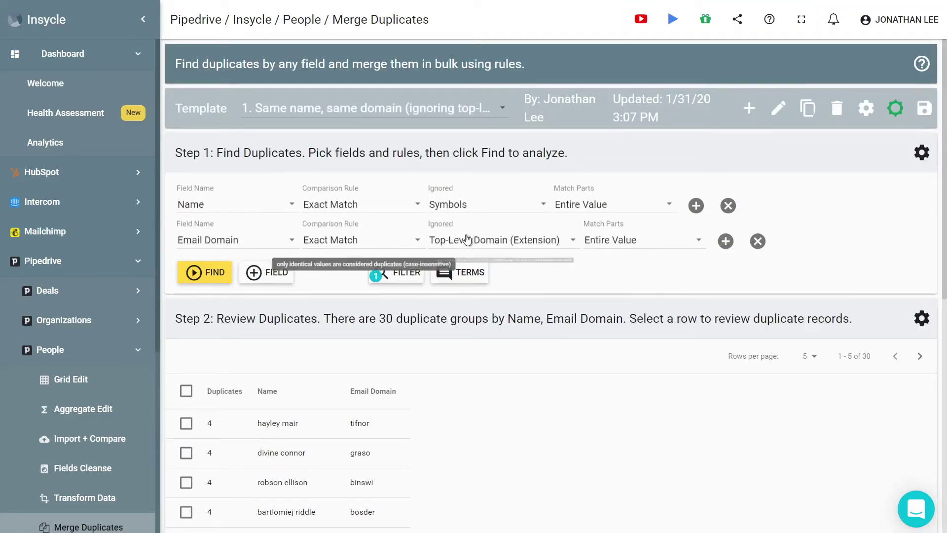
{"action": "scroll", "coordinate": [474, 341], "scroll_direction": "down", "scroll_amount": 3}
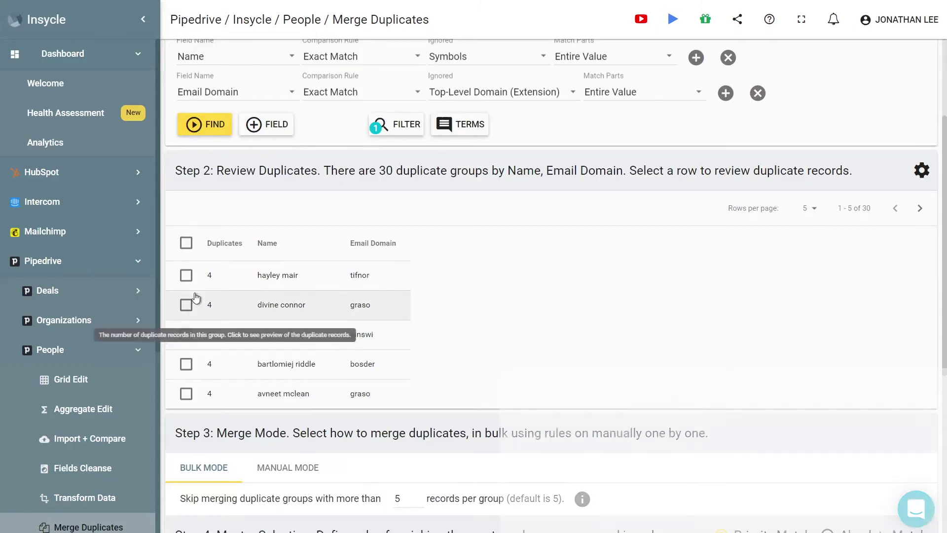
{"action": "left_click", "coordinate": [186, 279]}
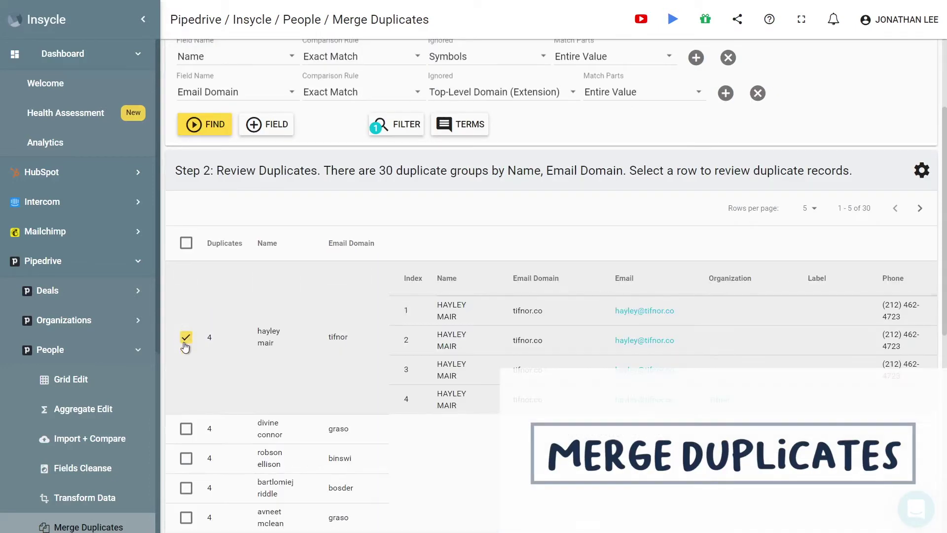
{"action": "left_click", "coordinate": [186, 338]}
Step: Start a bulk merge of the duplicate groups using the 'Same name, same domain' template
{"action": "scroll", "coordinate": [198, 335], "scroll_direction": "down", "scroll_amount": 6}
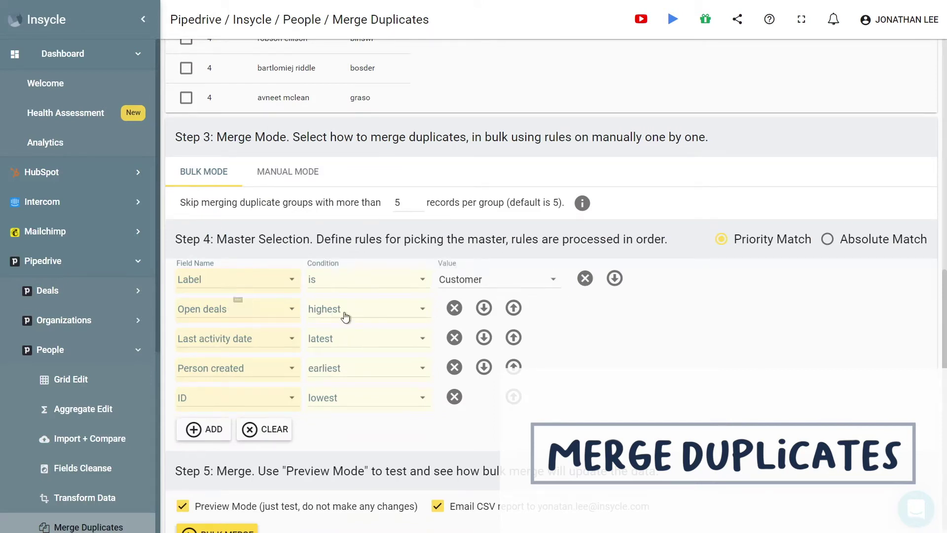
{"action": "scroll", "coordinate": [346, 315], "scroll_direction": "down", "scroll_amount": 1}
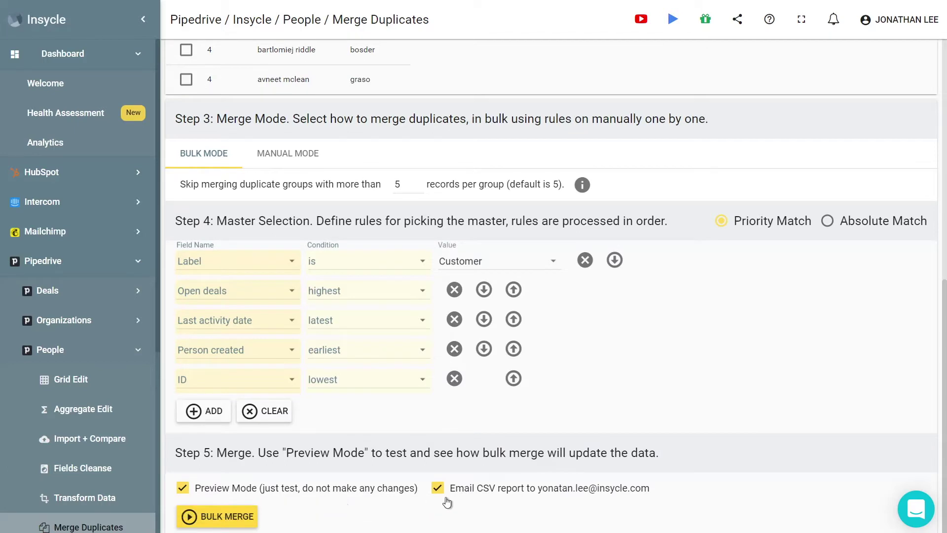
{"action": "left_click", "coordinate": [231, 518]}
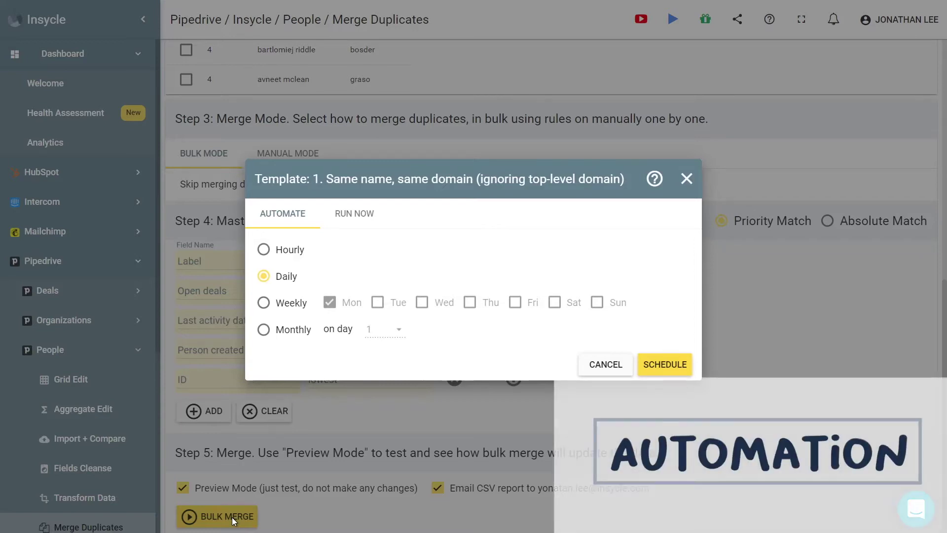
Step: Run the bulk merge immediately on a chunk of the first 100 groups
{"action": "left_click", "coordinate": [345, 216]}
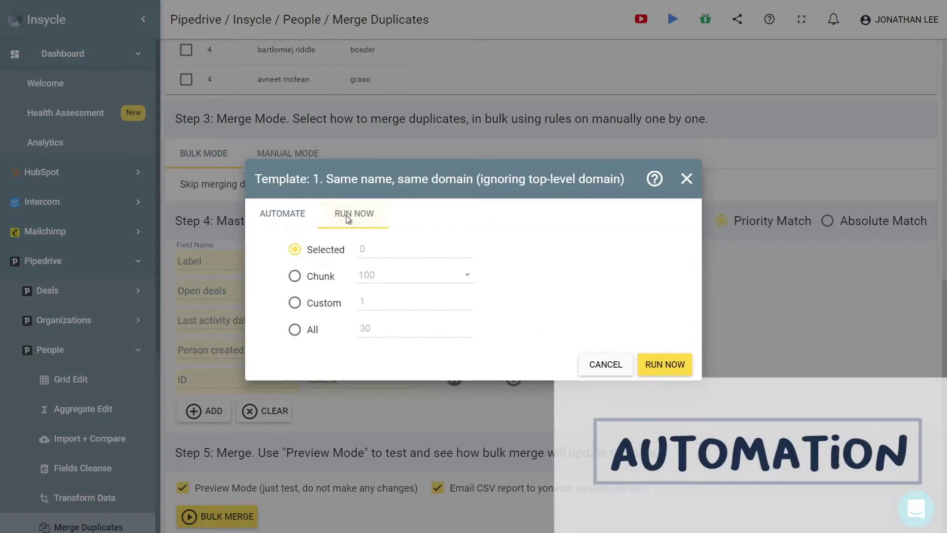
{"action": "left_click", "coordinate": [289, 281]}
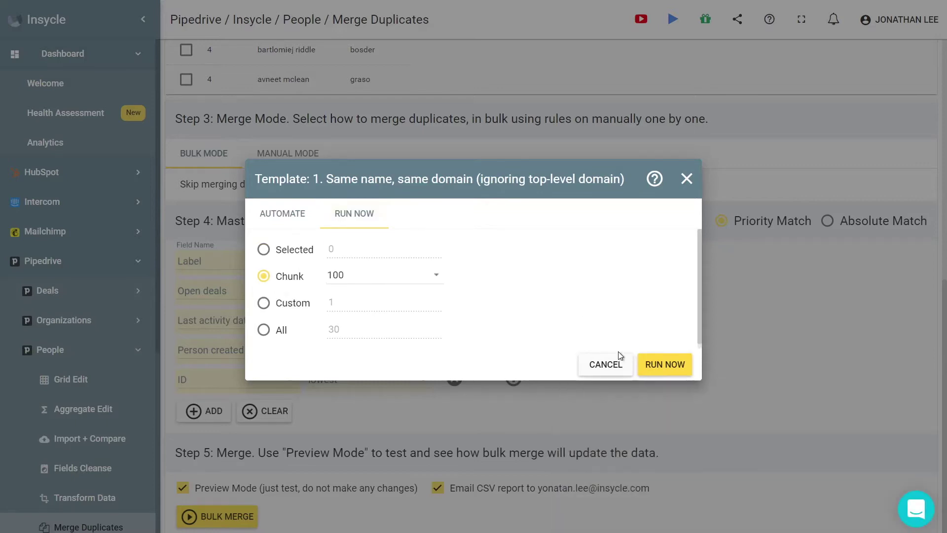
{"action": "left_click", "coordinate": [654, 363]}
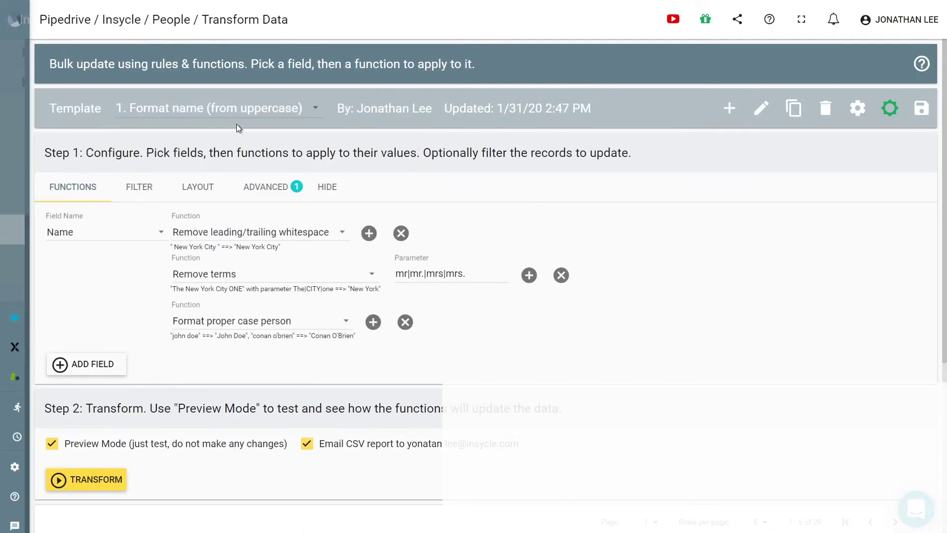
Step: Turn off Preview Mode and run the proper-case name transformation immediately
{"action": "scroll", "coordinate": [231, 118], "scroll_direction": "down", "scroll_amount": 5}
{"action": "left_click", "coordinate": [59, 199]}
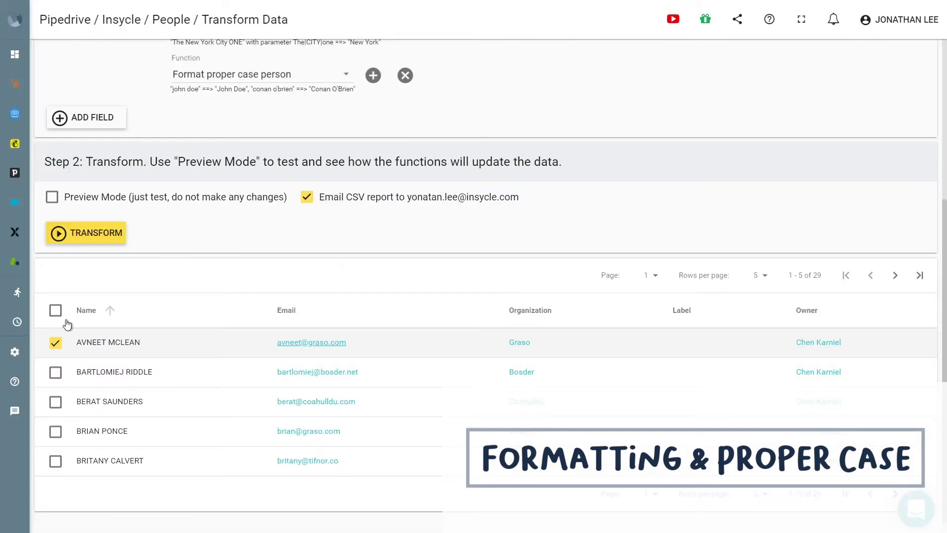
{"action": "left_click", "coordinate": [78, 235]}
{"action": "left_click", "coordinate": [656, 370]}
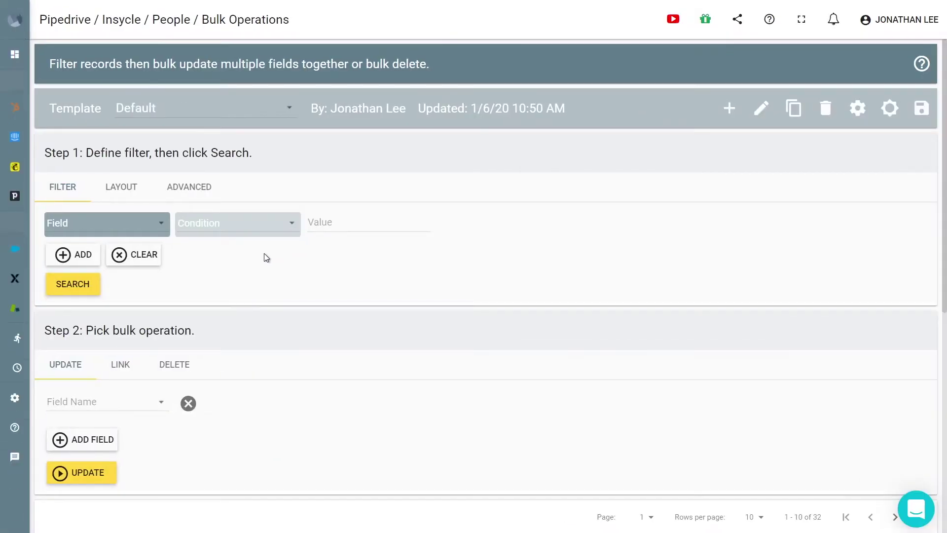
Step: Set up a bulk link with action Add and record type Person to Organization
{"action": "scroll", "coordinate": [264, 257], "scroll_direction": "down", "scroll_amount": 1}
{"action": "left_click", "coordinate": [120, 319]}
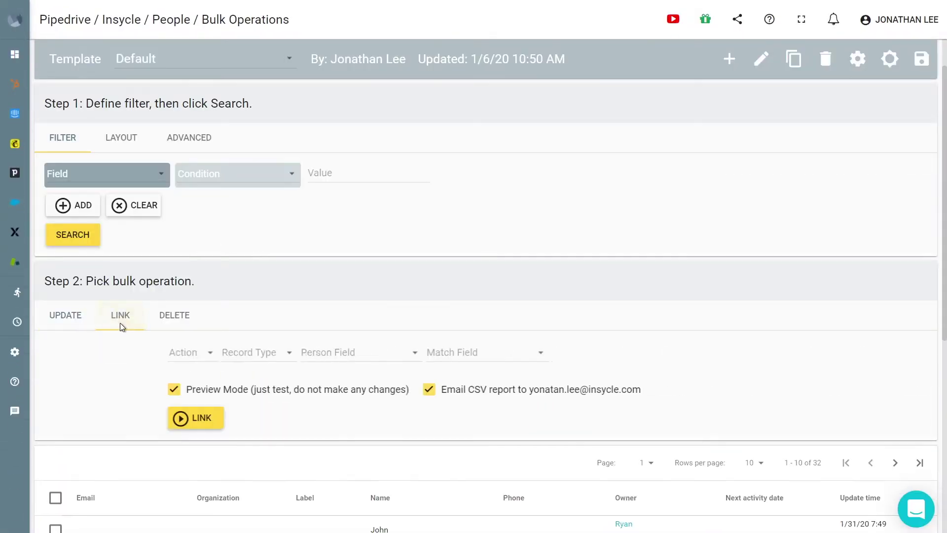
{"action": "left_click", "coordinate": [80, 357]}
{"action": "left_click", "coordinate": [100, 356]}
{"action": "left_click", "coordinate": [158, 353]}
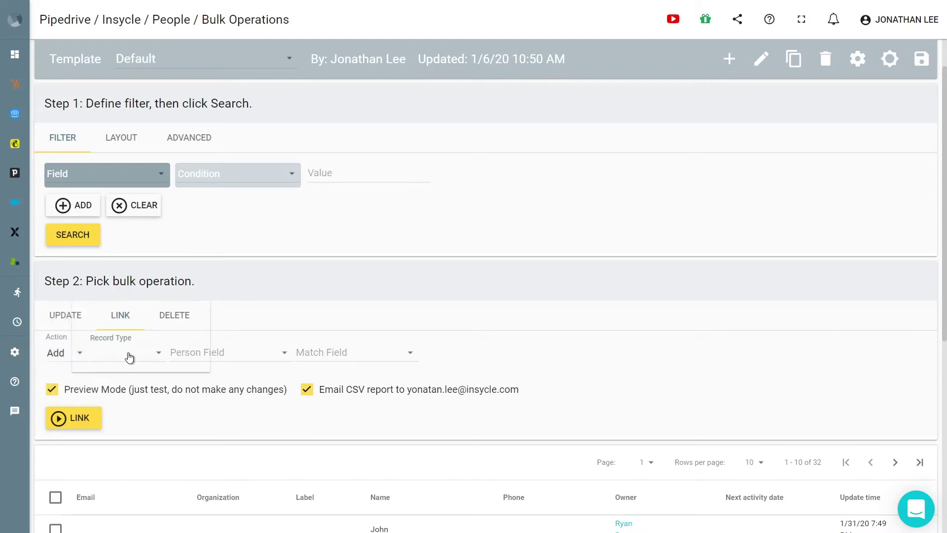
{"action": "left_click", "coordinate": [148, 355]}
Step: Match person Email Domain to organization Domain and select all listed people
{"action": "left_click", "coordinate": [239, 353]}
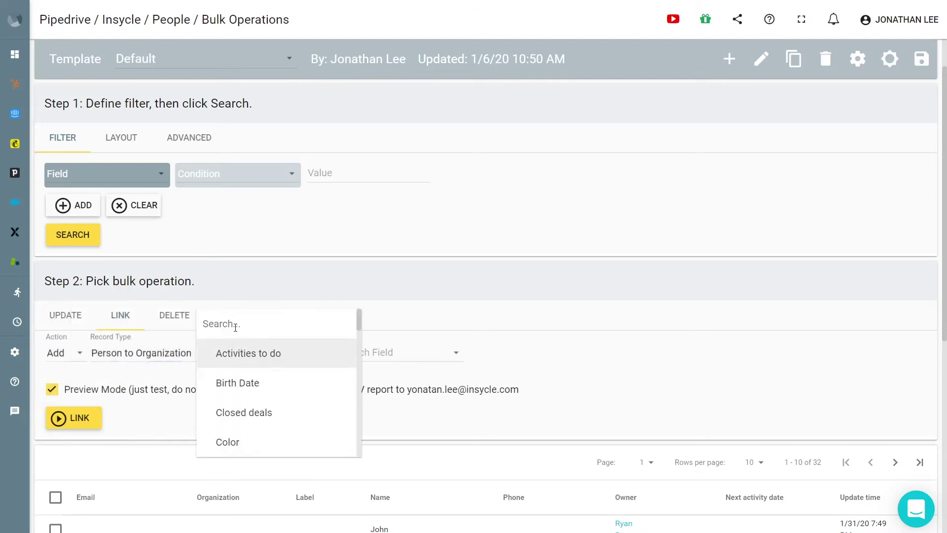
{"action": "type", "text": "doma"}
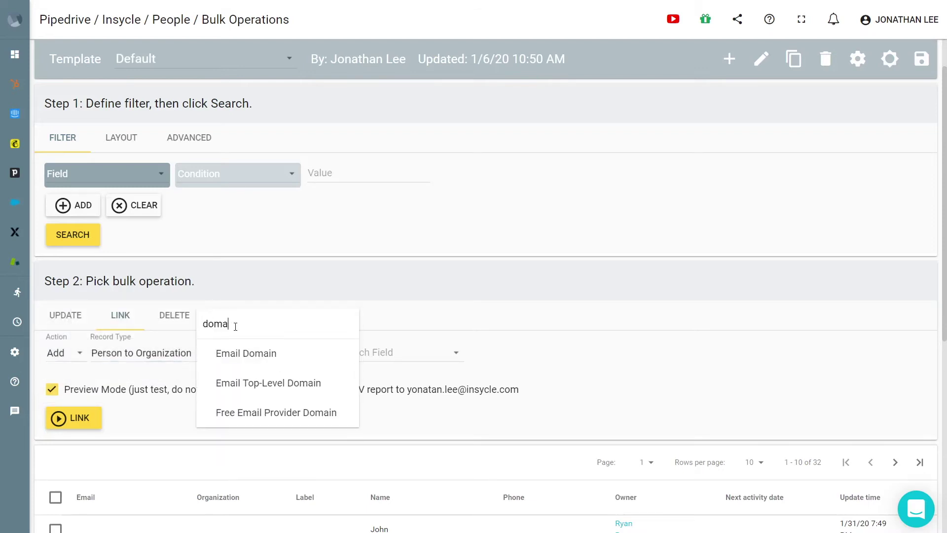
{"action": "left_click", "coordinate": [246, 353]}
{"action": "left_click", "coordinate": [373, 363]}
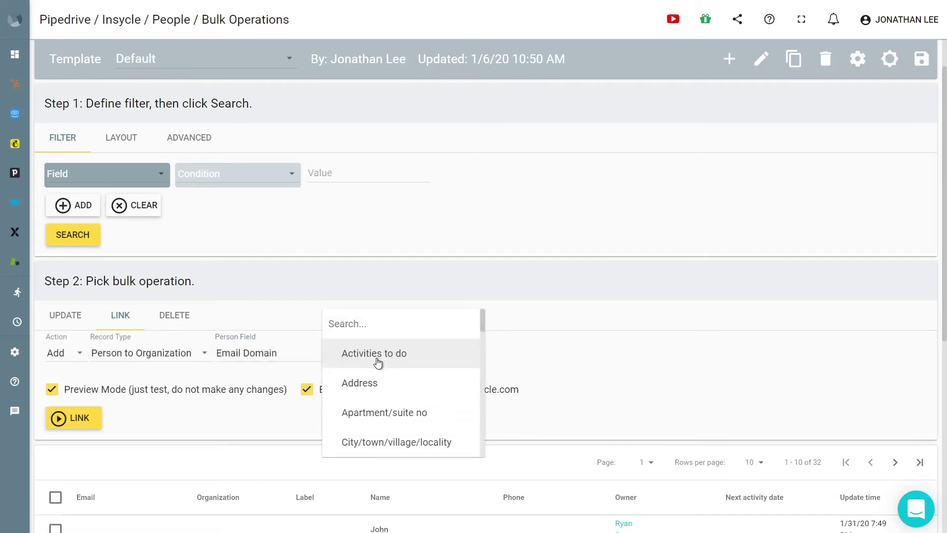
{"action": "type", "text": "dom"}
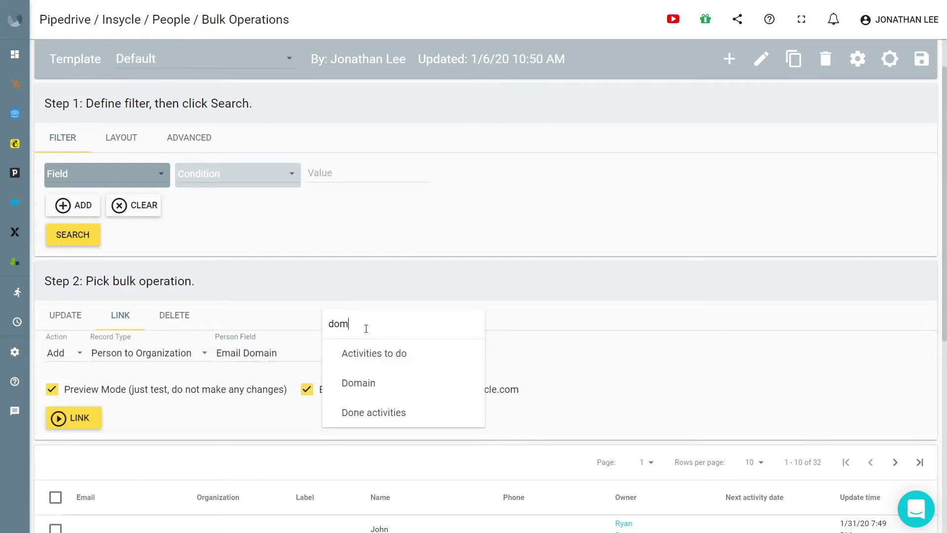
{"action": "left_click", "coordinate": [371, 345]}
{"action": "scroll", "coordinate": [532, 346], "scroll_direction": "down", "scroll_amount": 5}
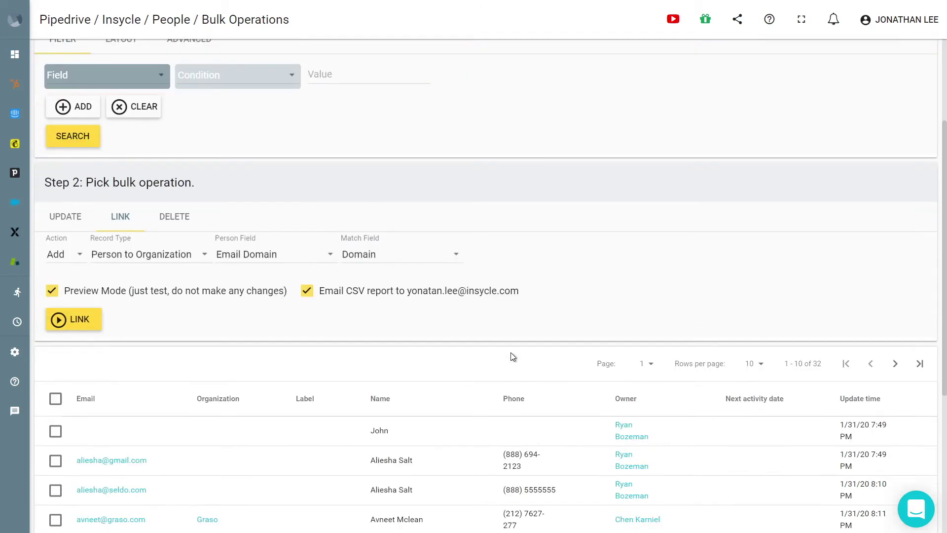
{"action": "left_click", "coordinate": [56, 251]}
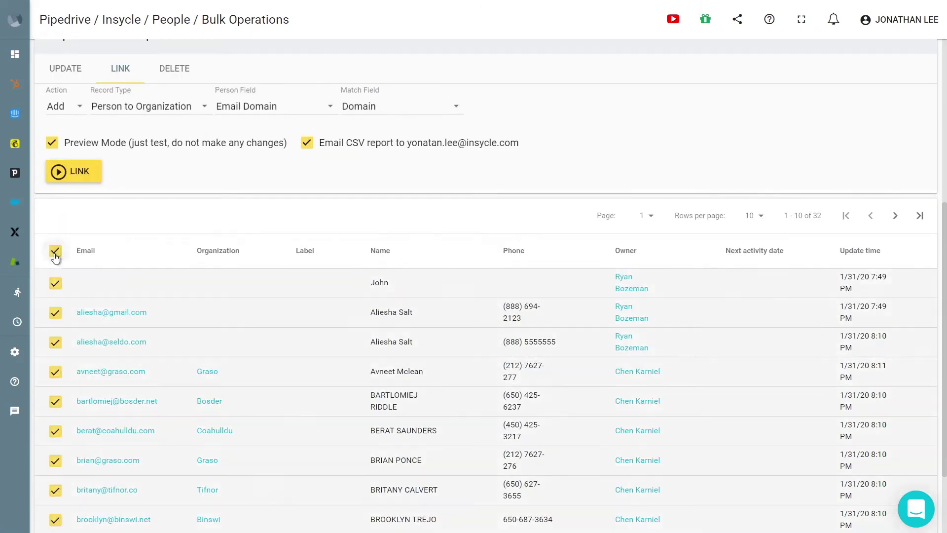
Step: Run the link on all 32 people now, confirm, and close the 30-succeeded, 2-failed summary
{"action": "left_click", "coordinate": [73, 172]}
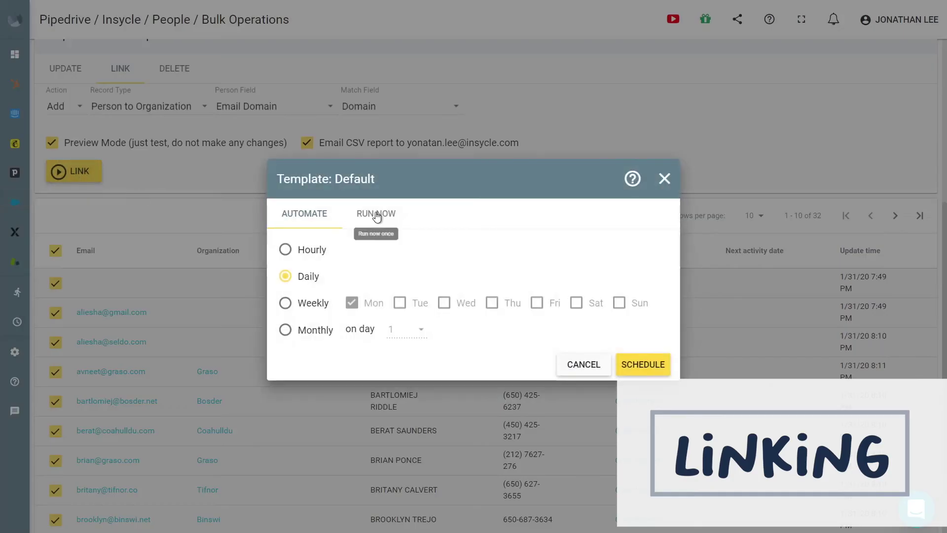
{"action": "left_click", "coordinate": [376, 213]}
{"action": "left_click", "coordinate": [294, 333]}
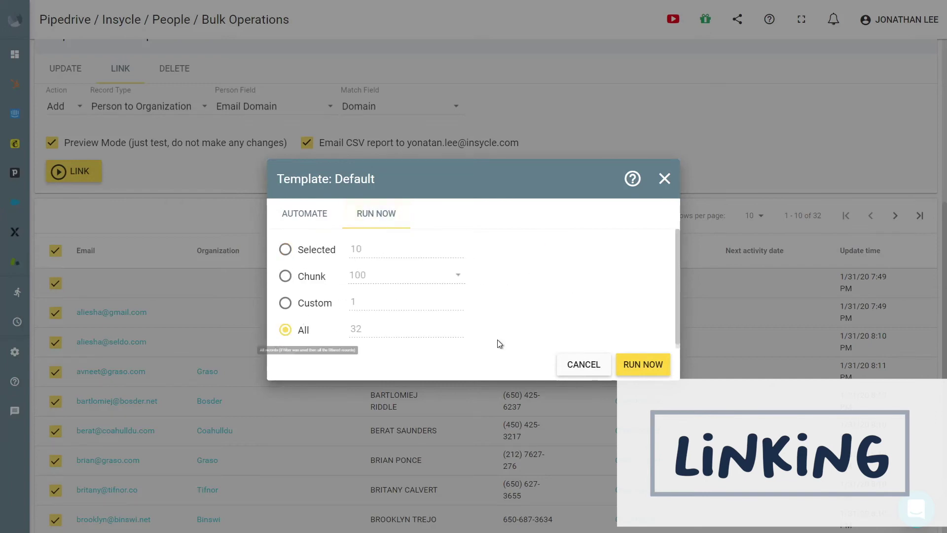
{"action": "left_click", "coordinate": [653, 365]}
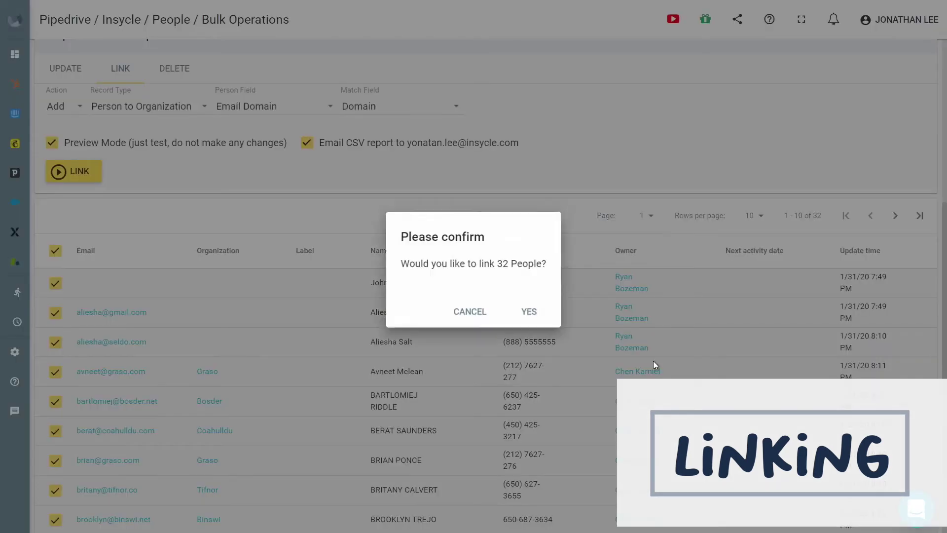
{"action": "left_click", "coordinate": [525, 322]}
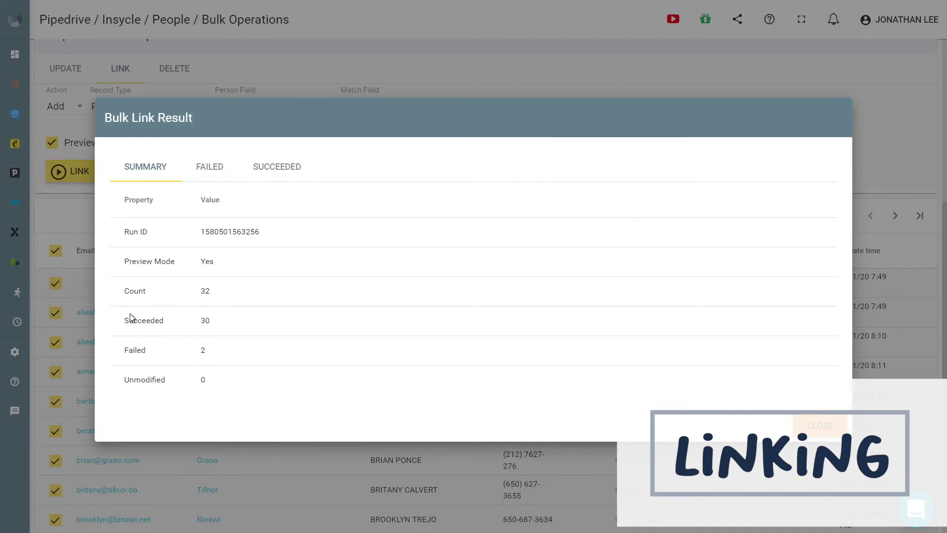
{"action": "left_click", "coordinate": [814, 427]}
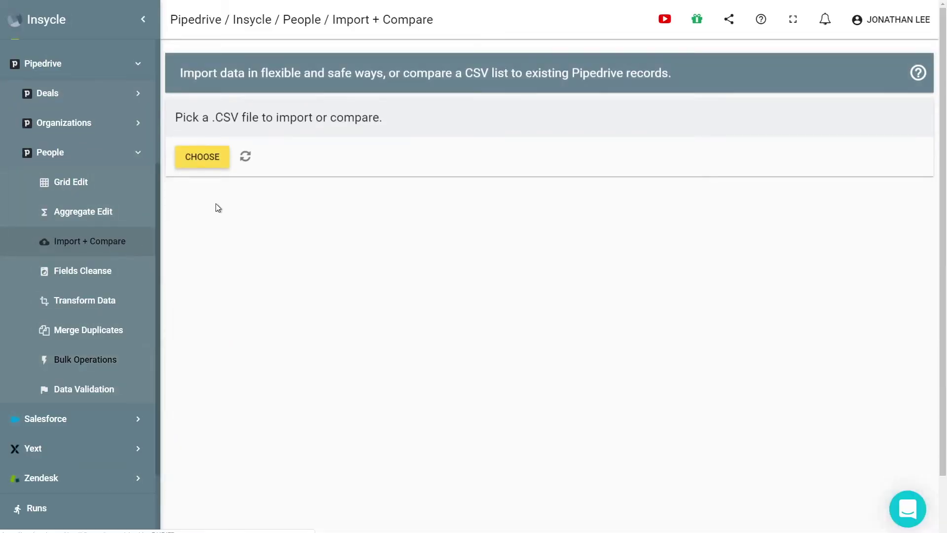
Step: Load 2020 Pipedrive event attendees.csv and apply the Import from webinar template
{"action": "left_click", "coordinate": [71, 151]}
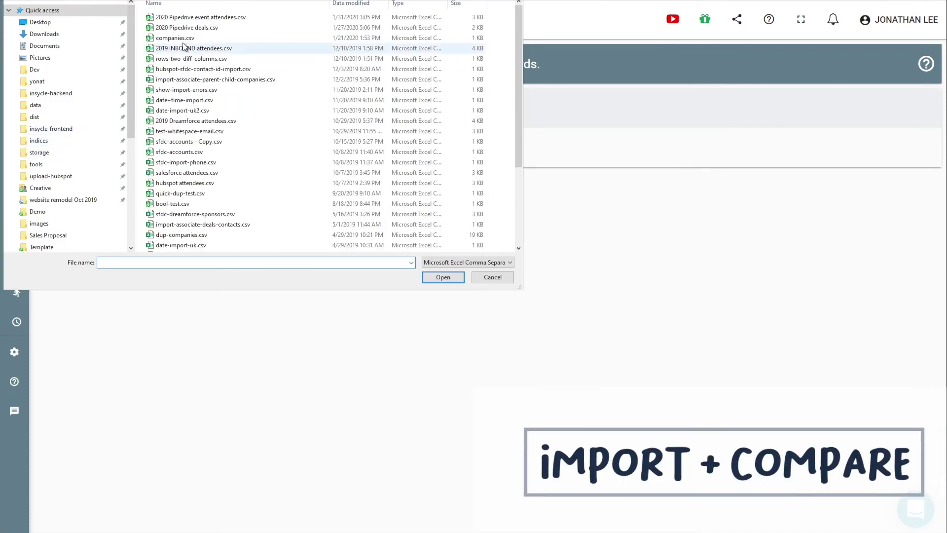
{"action": "double_click", "coordinate": [179, 18]}
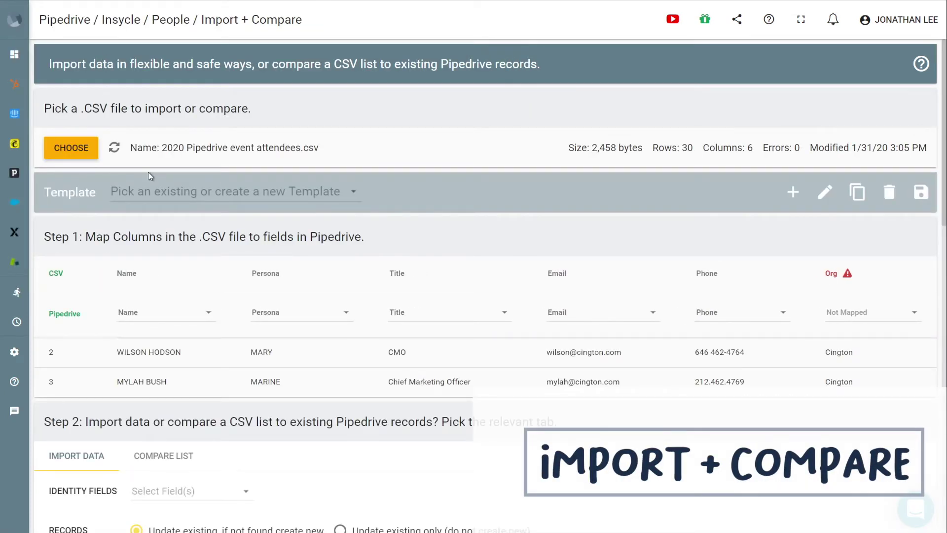
{"action": "left_click", "coordinate": [143, 193]}
{"action": "left_click", "coordinate": [165, 197]}
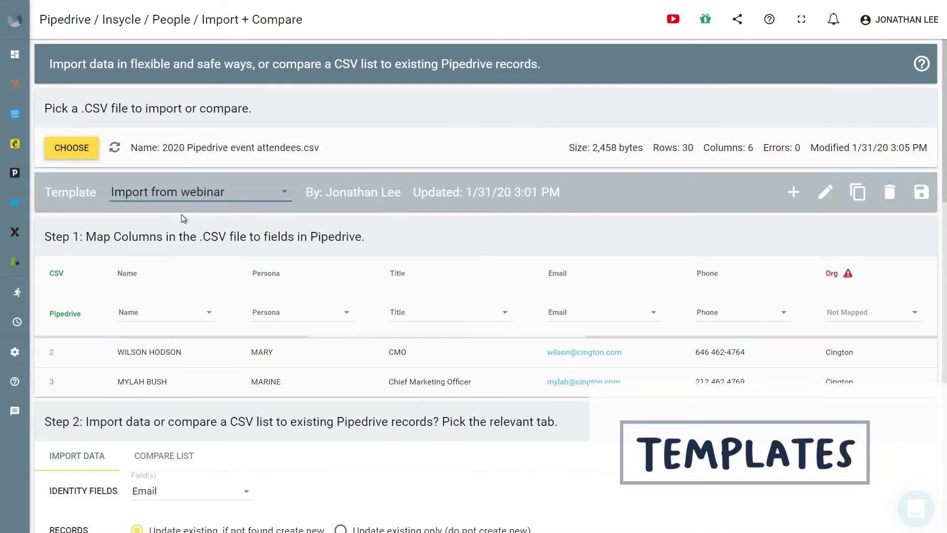
Step: Map the Org column to Organization and check the Cington record in Pipedrive
{"action": "scroll", "coordinate": [182, 218], "scroll_direction": "down", "scroll_amount": 2}
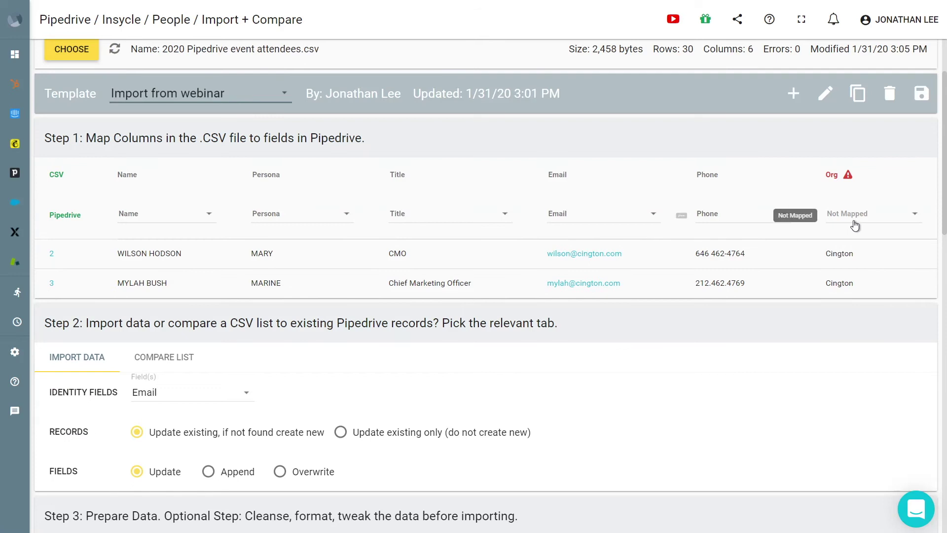
{"action": "left_click", "coordinate": [854, 223]}
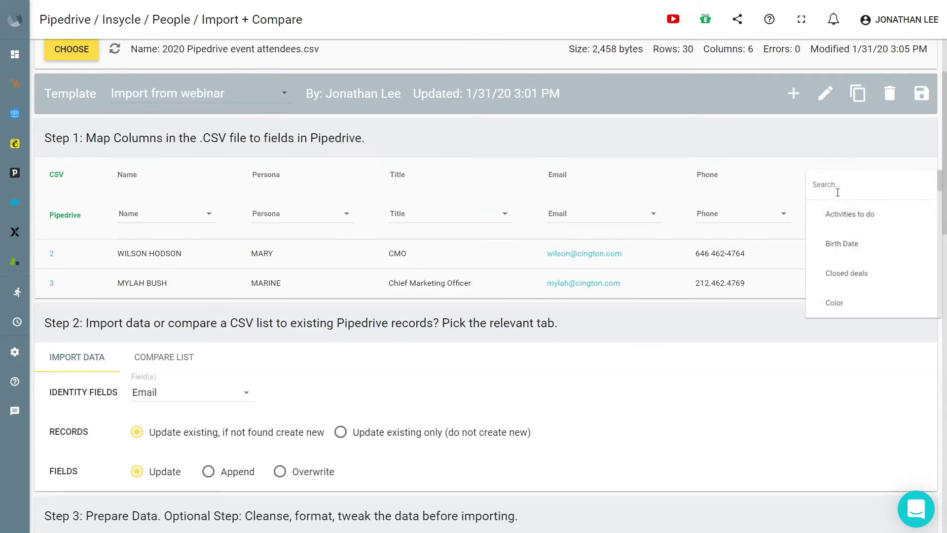
{"action": "left_click", "coordinate": [839, 213]}
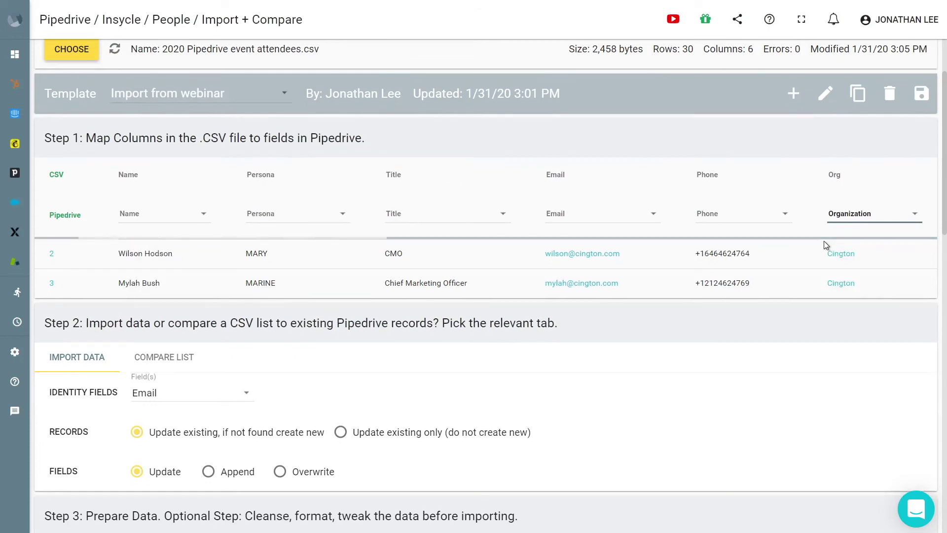
{"action": "left_click", "coordinate": [840, 254]}
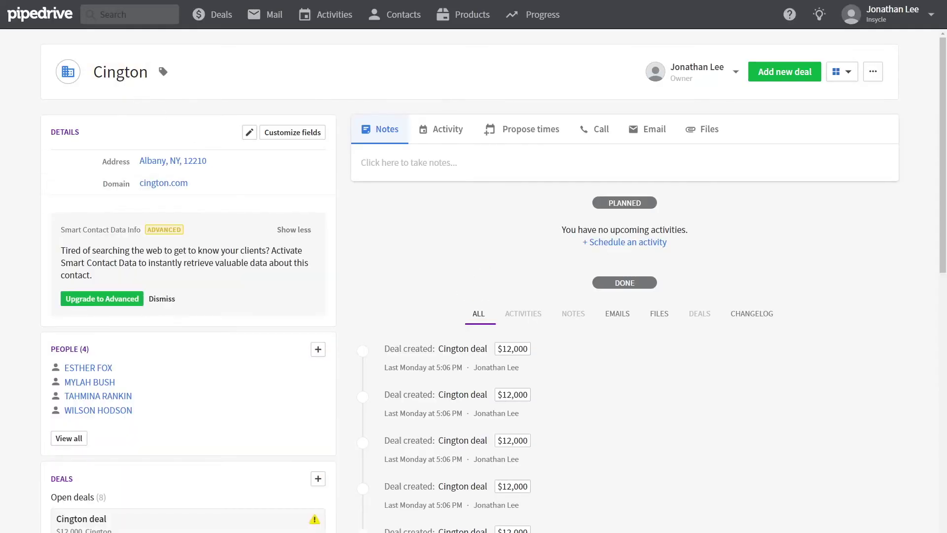
{"action": "key", "text": "ctrl+w"}
{"action": "scroll", "coordinate": [190, 231], "scroll_direction": "down", "scroll_amount": 3}
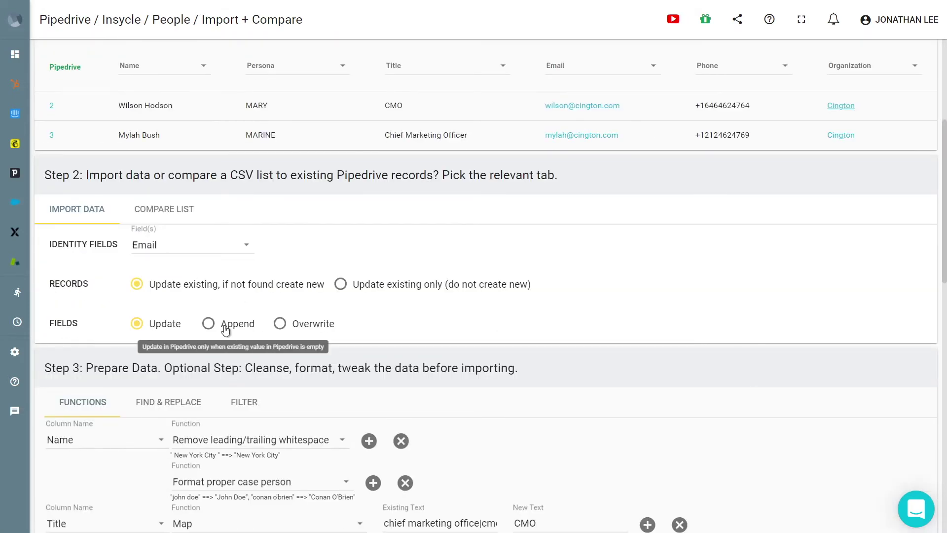
Step: Apply the cleanup functions to the preview data and choose Owner as the bulk-set field
{"action": "scroll", "coordinate": [293, 325], "scroll_direction": "down", "scroll_amount": 2}
{"action": "scroll", "coordinate": [291, 324], "scroll_direction": "down", "scroll_amount": 2}
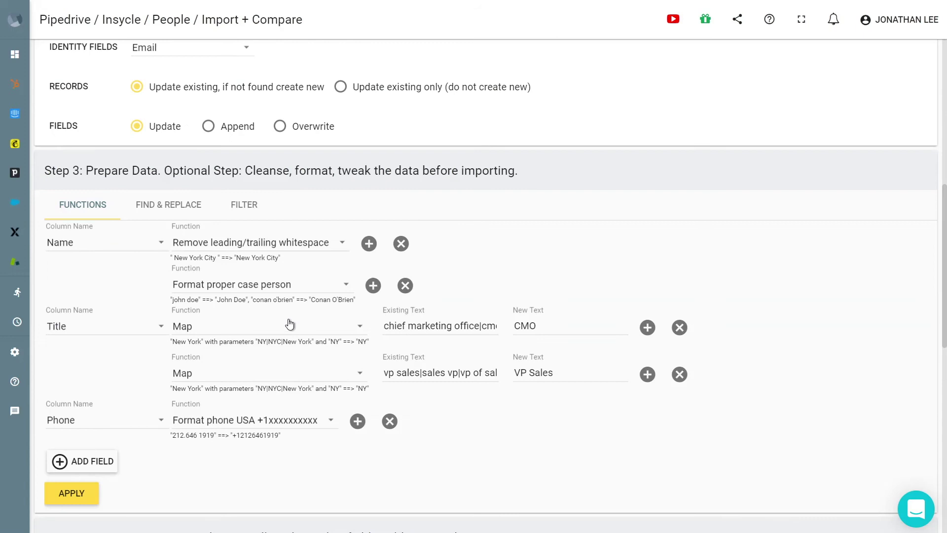
{"action": "scroll", "coordinate": [235, 278], "scroll_direction": "down", "scroll_amount": 3}
{"action": "scroll", "coordinate": [239, 285], "scroll_direction": "down", "scroll_amount": 2}
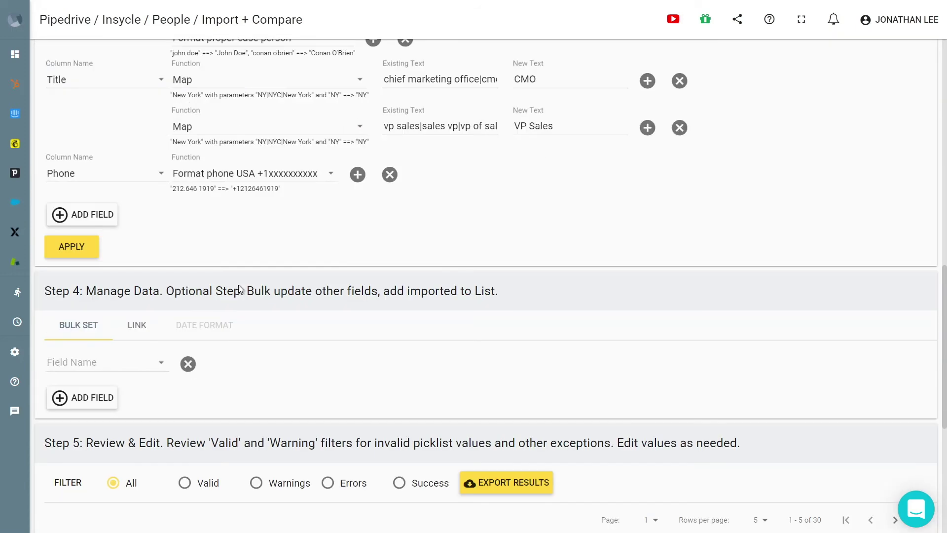
{"action": "scroll", "coordinate": [220, 273], "scroll_direction": "down", "scroll_amount": 1}
{"action": "left_click", "coordinate": [72, 198]}
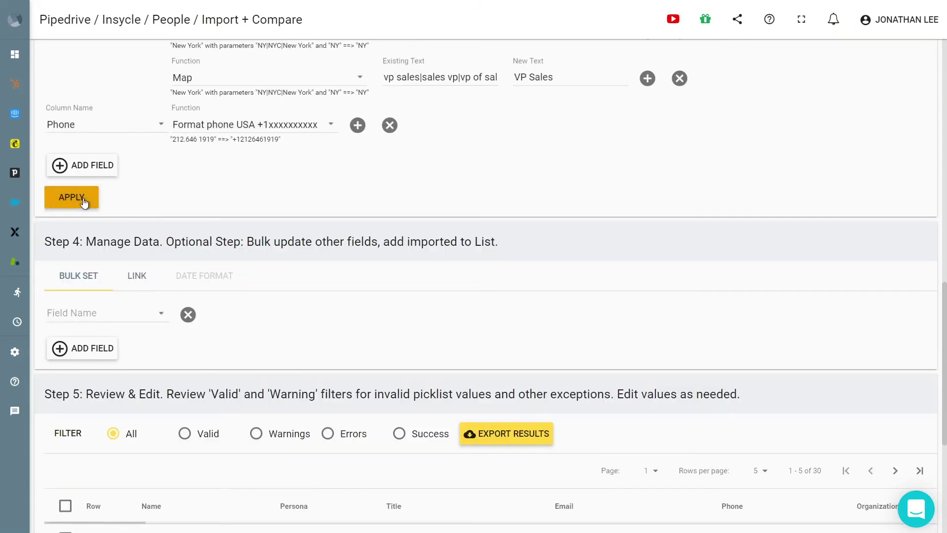
{"action": "scroll", "coordinate": [91, 286], "scroll_direction": "down", "scroll_amount": 4}
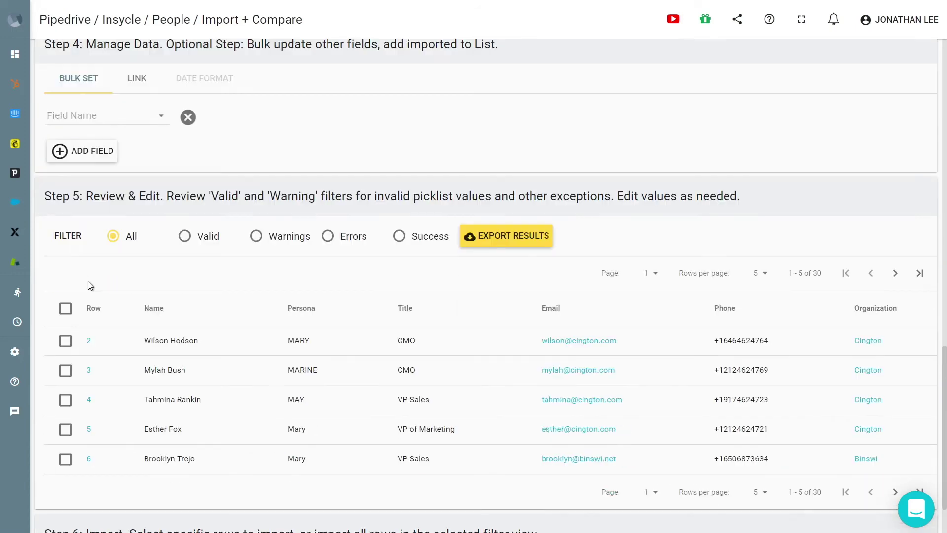
{"action": "left_click", "coordinate": [85, 117]}
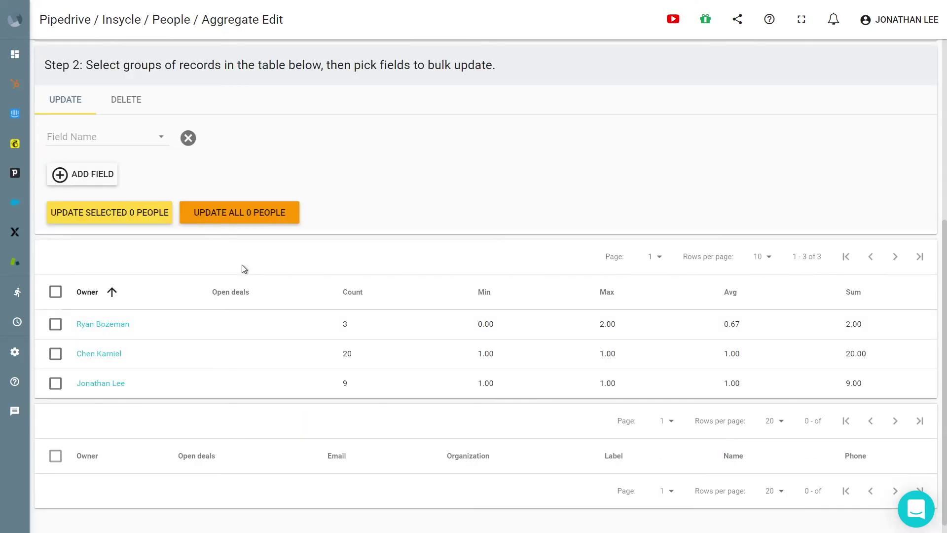
Step: Reassign two people from the 9-person owner group to a new Owner with Update Selected
{"action": "left_click", "coordinate": [56, 382]}
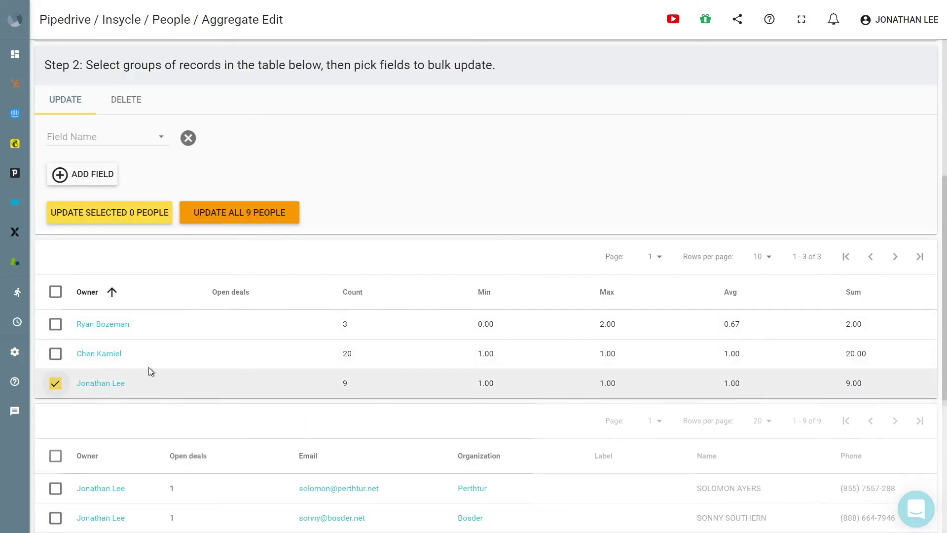
{"action": "scroll", "coordinate": [192, 360], "scroll_direction": "down", "scroll_amount": 3}
{"action": "left_click", "coordinate": [56, 341]}
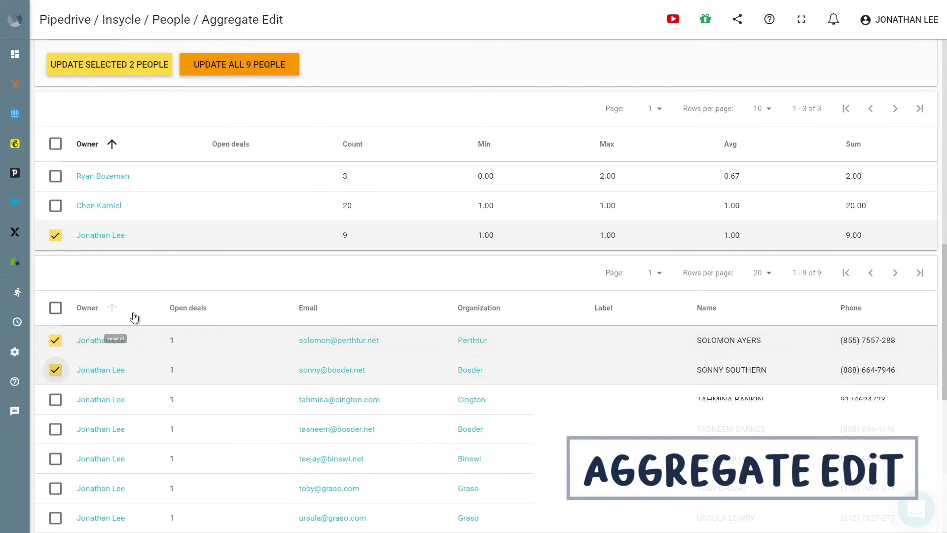
{"action": "scroll", "coordinate": [131, 302], "scroll_direction": "up", "scroll_amount": 4}
{"action": "left_click", "coordinate": [79, 194]}
{"action": "type", "text": "owner"}
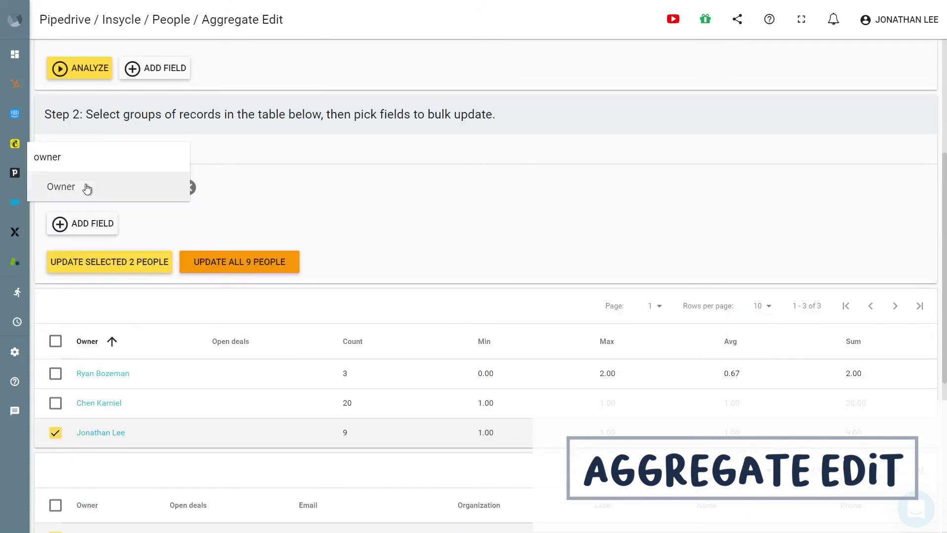
{"action": "left_click", "coordinate": [84, 188]}
{"action": "left_click", "coordinate": [210, 259]}
{"action": "left_click", "coordinate": [122, 287]}
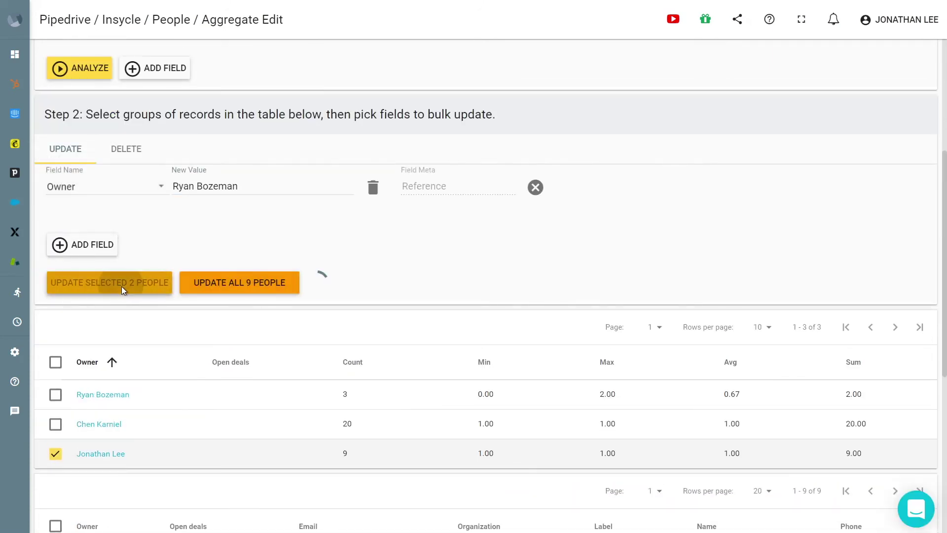
{"action": "left_click", "coordinate": [816, 383]}
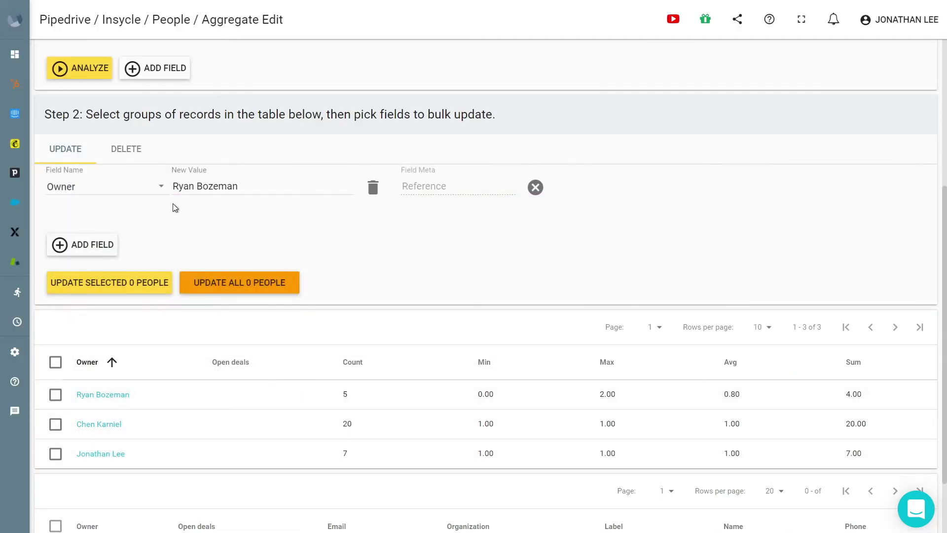
{"action": "scroll", "coordinate": [174, 202], "scroll_direction": "up", "scroll_amount": 2}
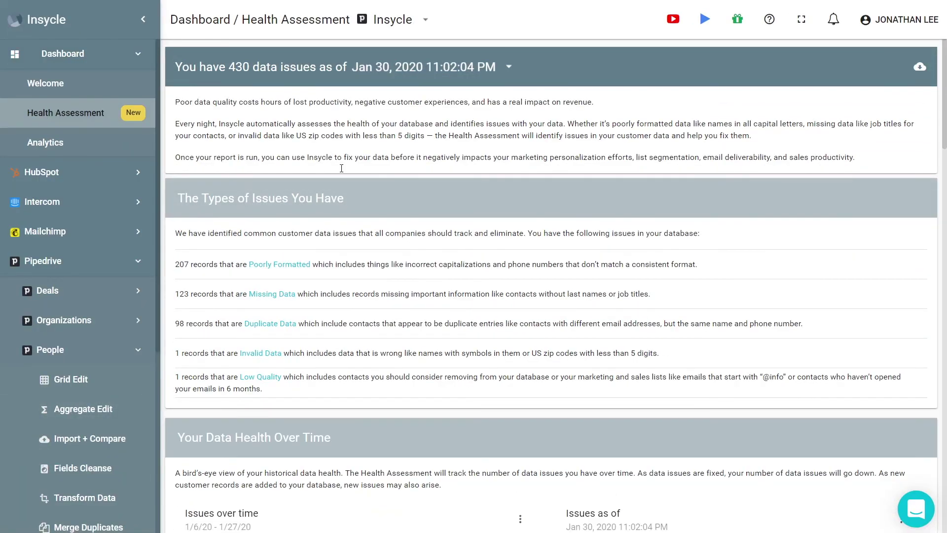
Step: Scroll through the Health Assessment issue charts and Fix tables, then back up
{"action": "scroll", "coordinate": [346, 178], "scroll_direction": "down", "scroll_amount": 3}
{"action": "scroll", "coordinate": [313, 146], "scroll_direction": "down", "scroll_amount": 9}
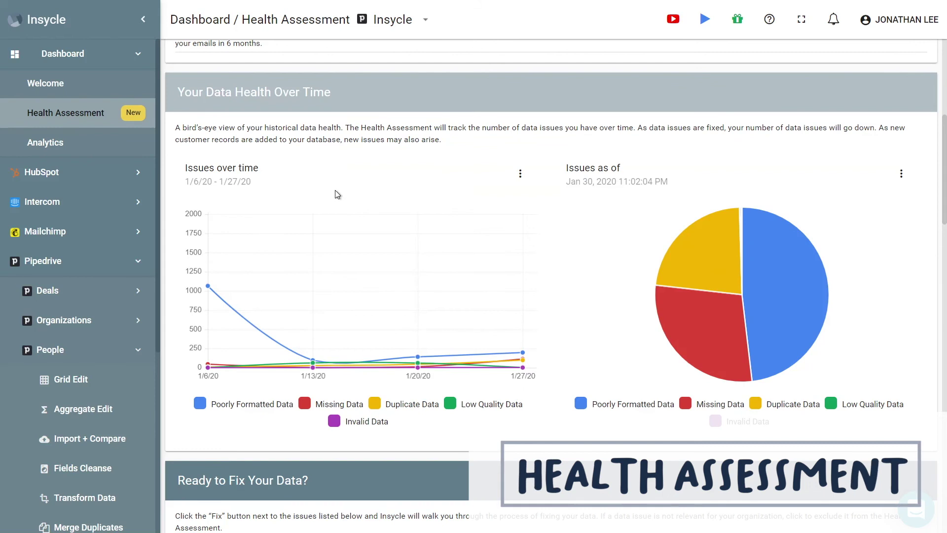
{"action": "scroll", "coordinate": [293, 361], "scroll_direction": "down", "scroll_amount": 1}
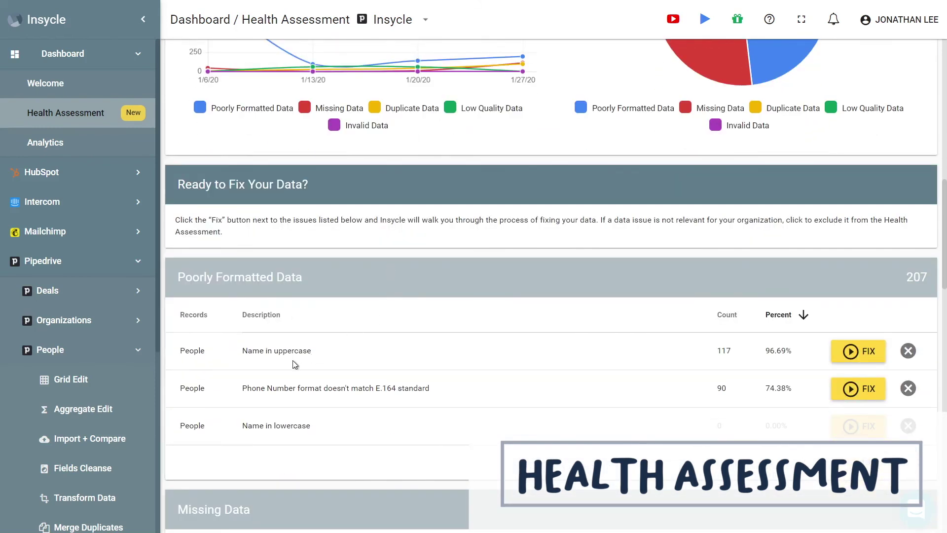
{"action": "scroll", "coordinate": [789, 397], "scroll_direction": "down", "scroll_amount": 6}
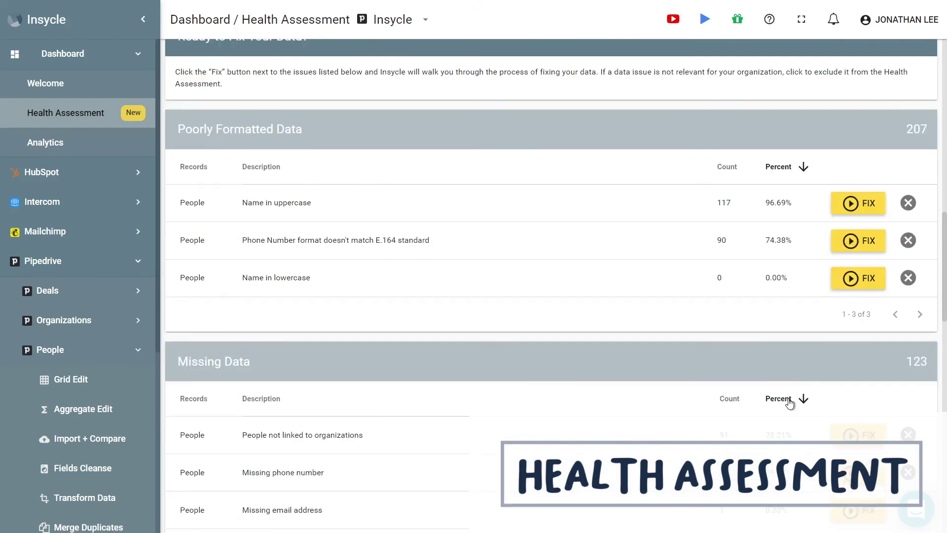
{"action": "scroll", "coordinate": [792, 402], "scroll_direction": "down", "scroll_amount": 12}
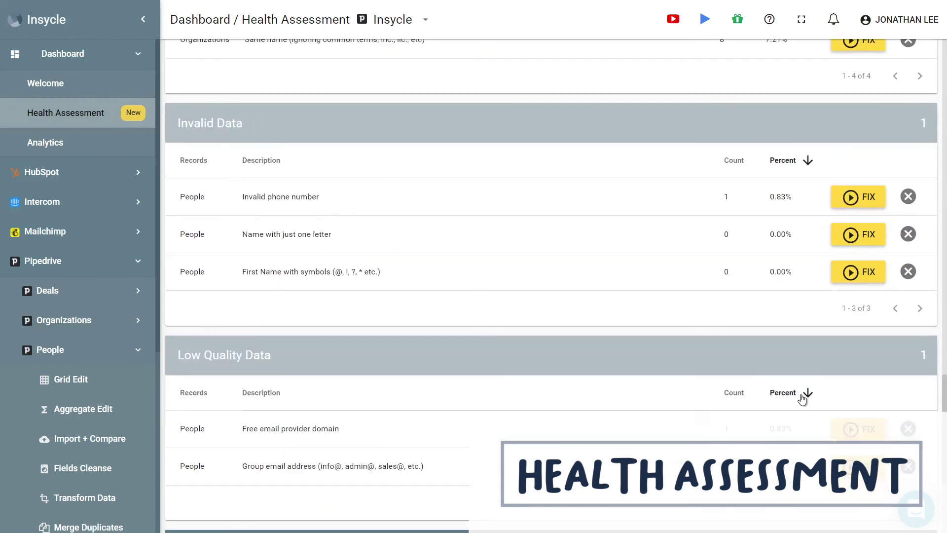
{"action": "scroll", "coordinate": [794, 392], "scroll_direction": "up", "scroll_amount": 15}
{"action": "scroll", "coordinate": [794, 390], "scroll_direction": "up", "scroll_amount": 14}
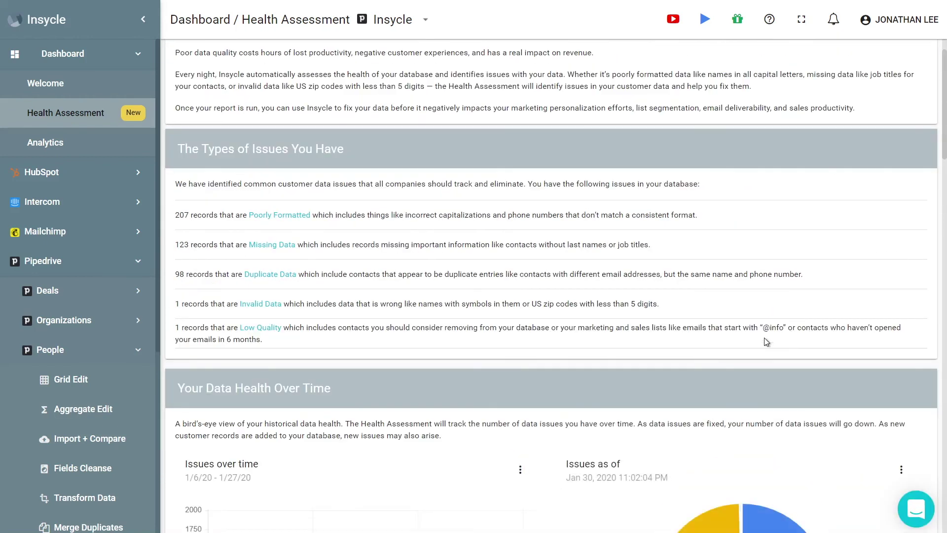